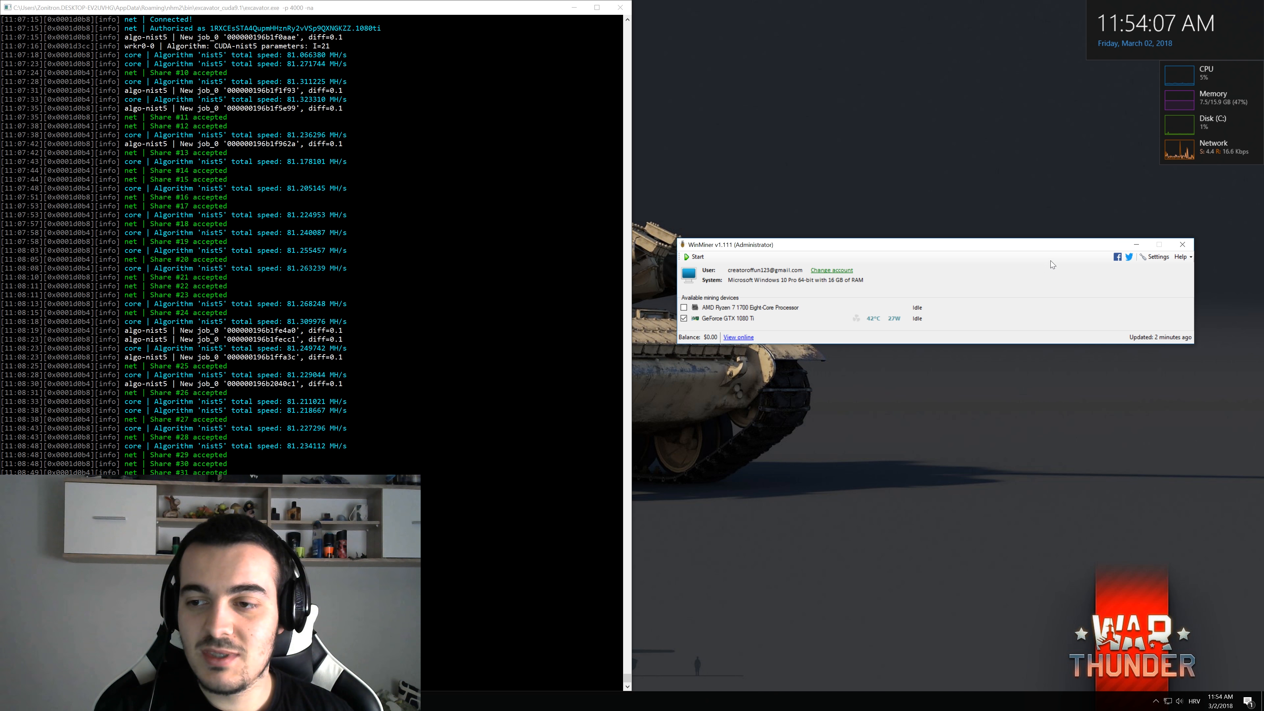
Open the settings and try Automatically mode with a 5-minute idle timeout and Always on mode, returning to Manual.
click(1157, 257)
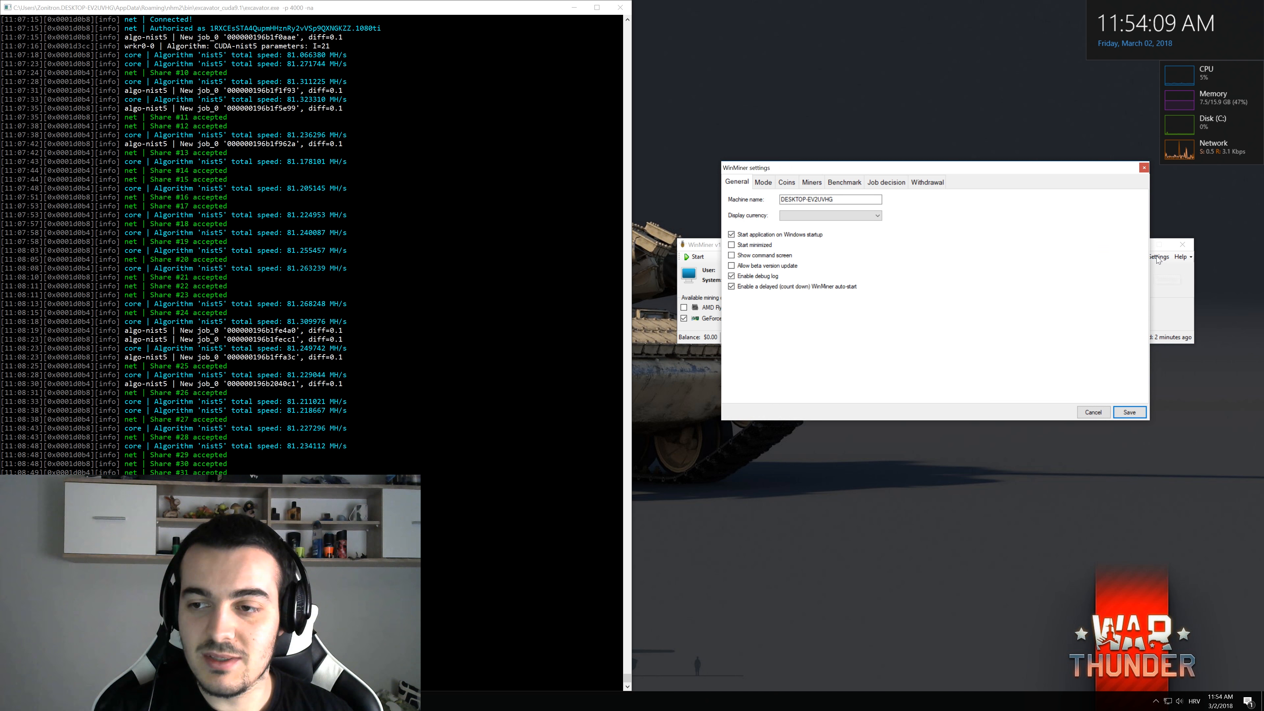
mouse_move(830, 168)
mouse_down()
mouse_move(778, 207)
mouse_move(839, 187)
mouse_move(826, 170)
mouse_up()
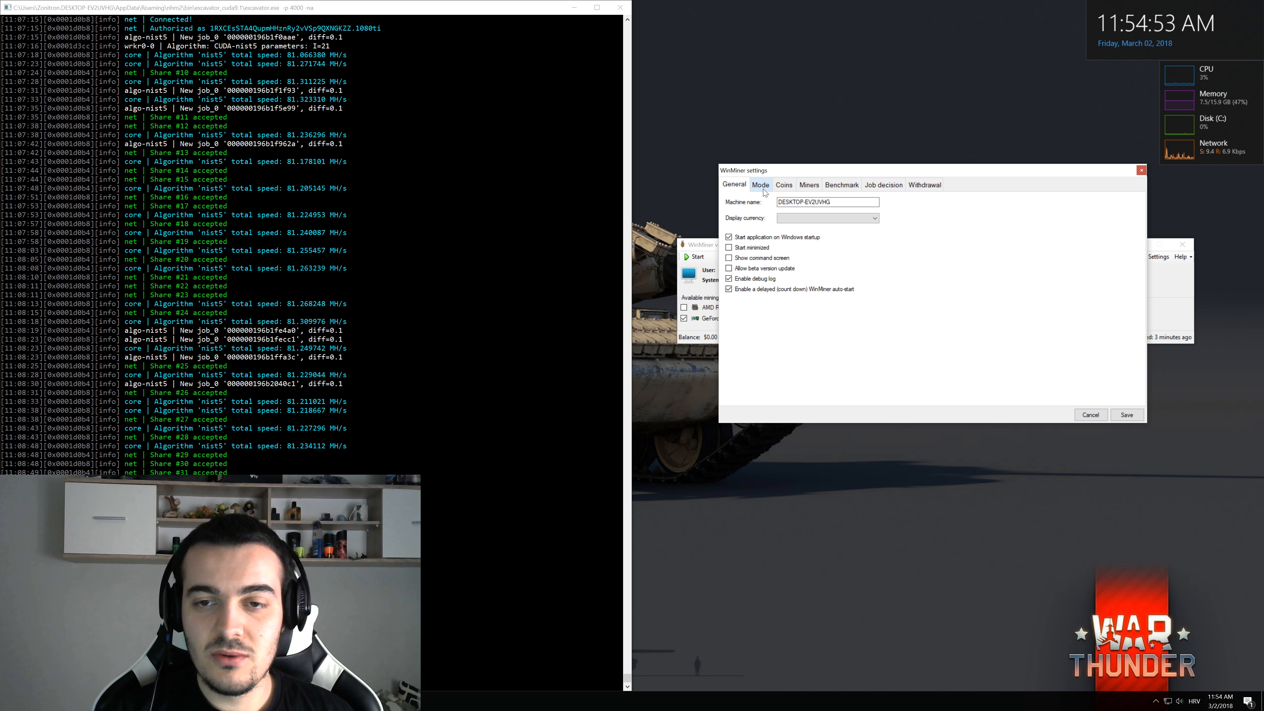
click(761, 185)
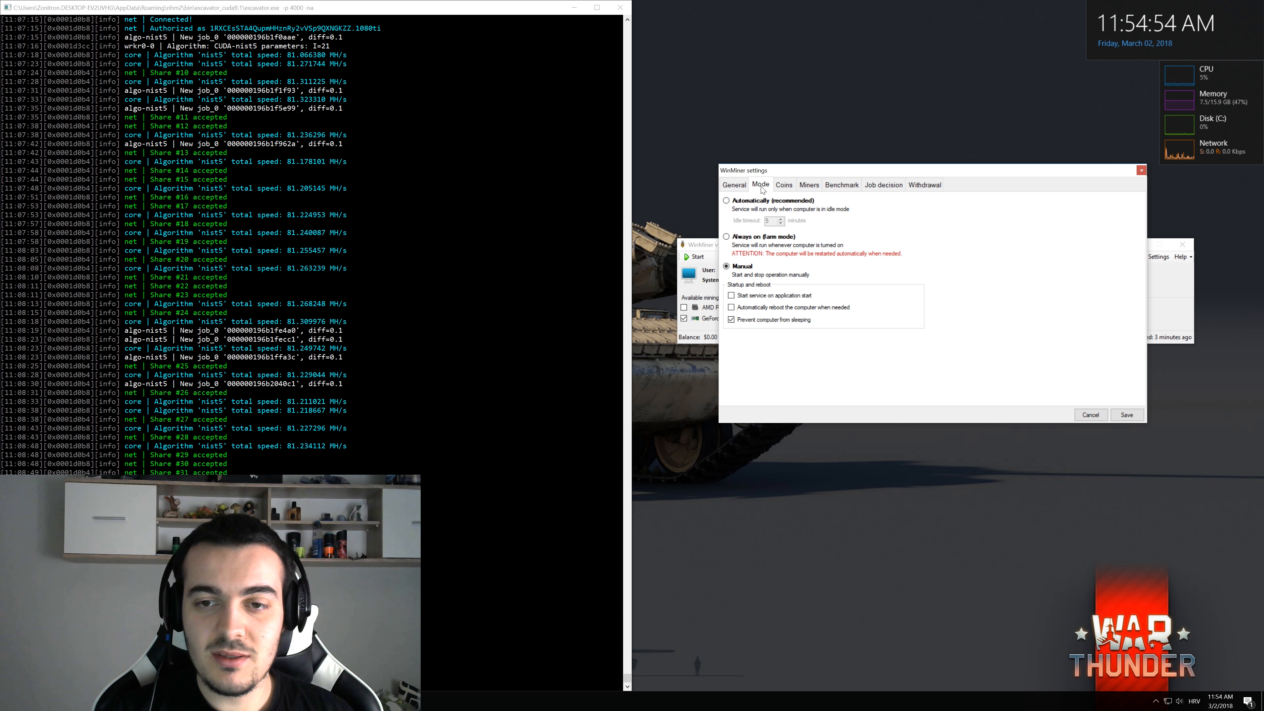
click(740, 202)
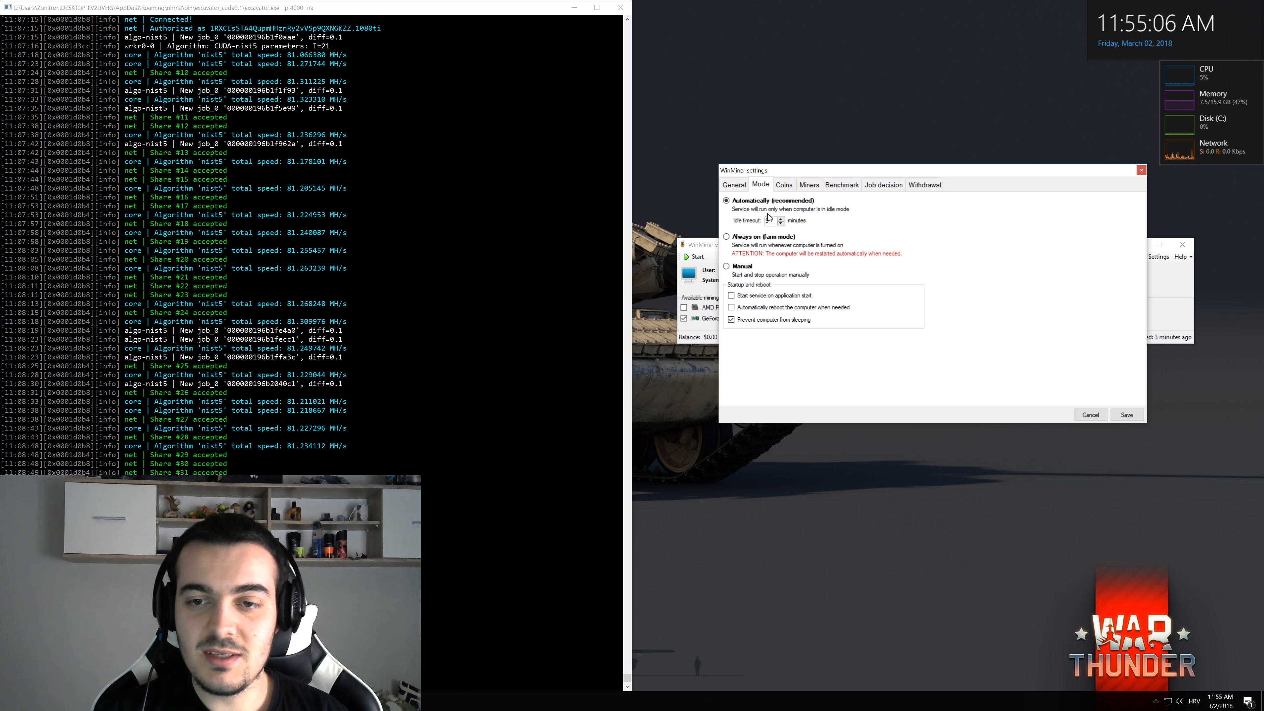
click(781, 224)
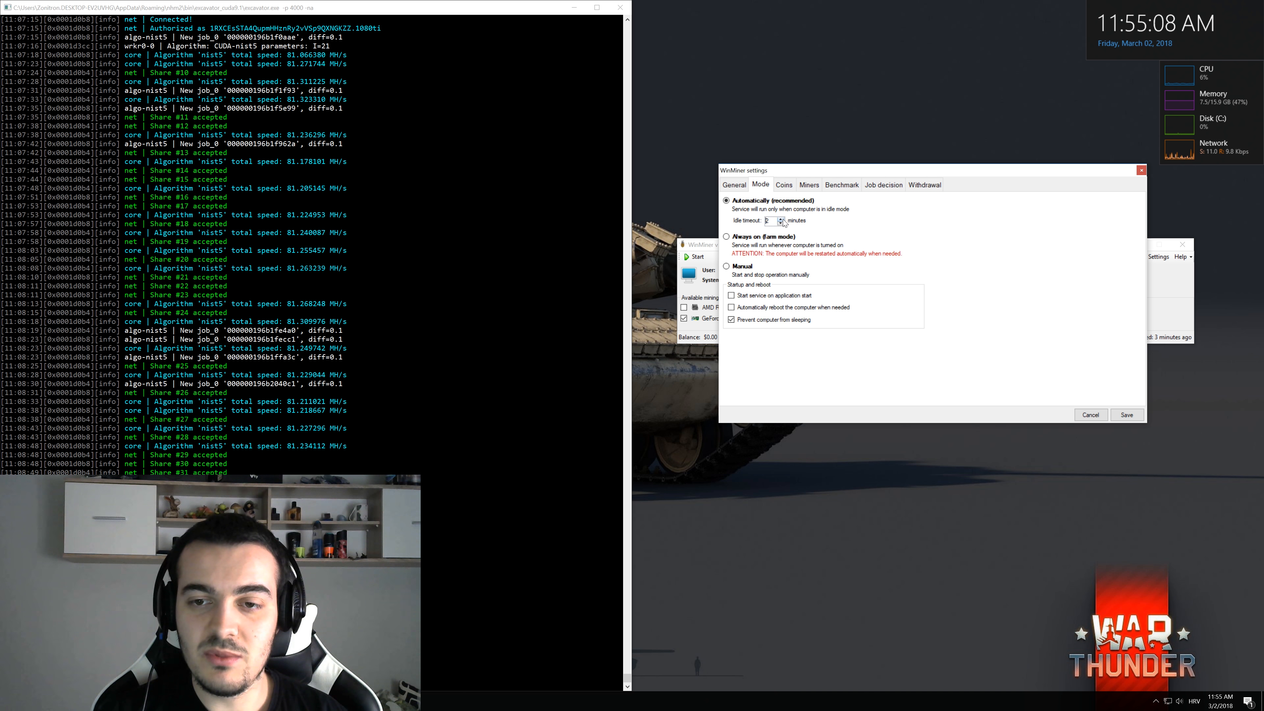
click(783, 219)
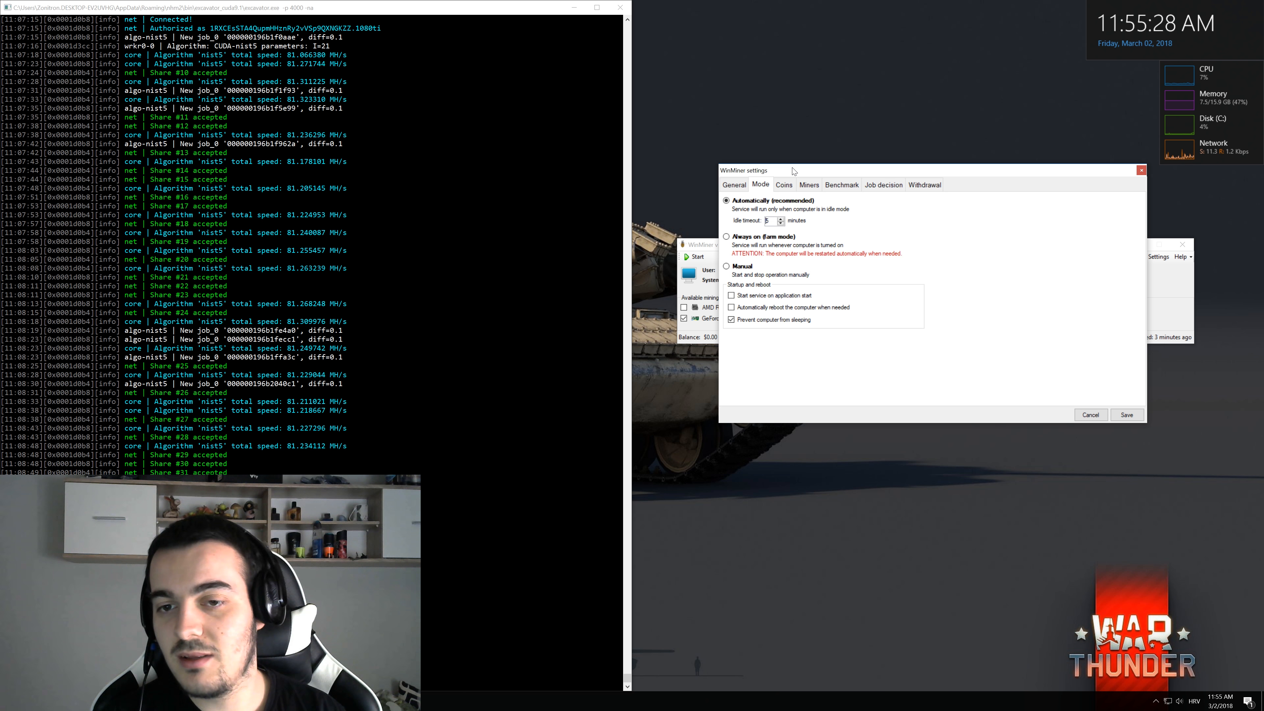
click(727, 238)
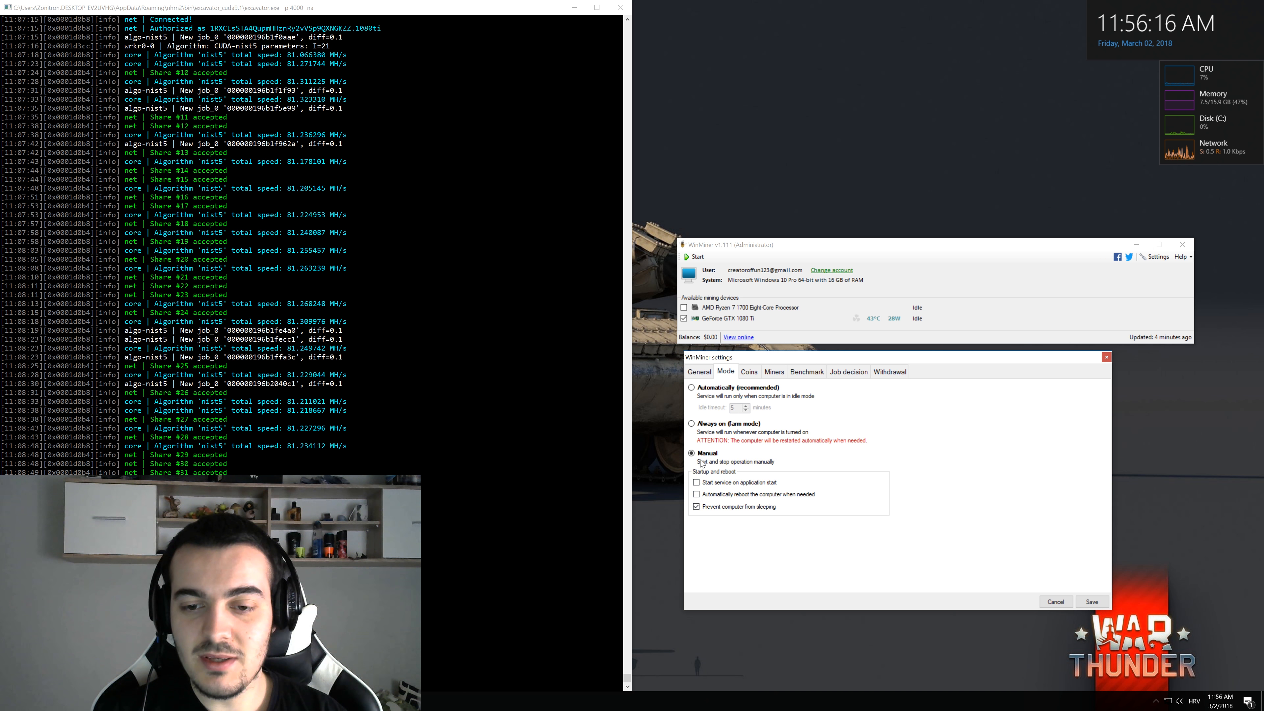
drag(736, 357, 806, 177)
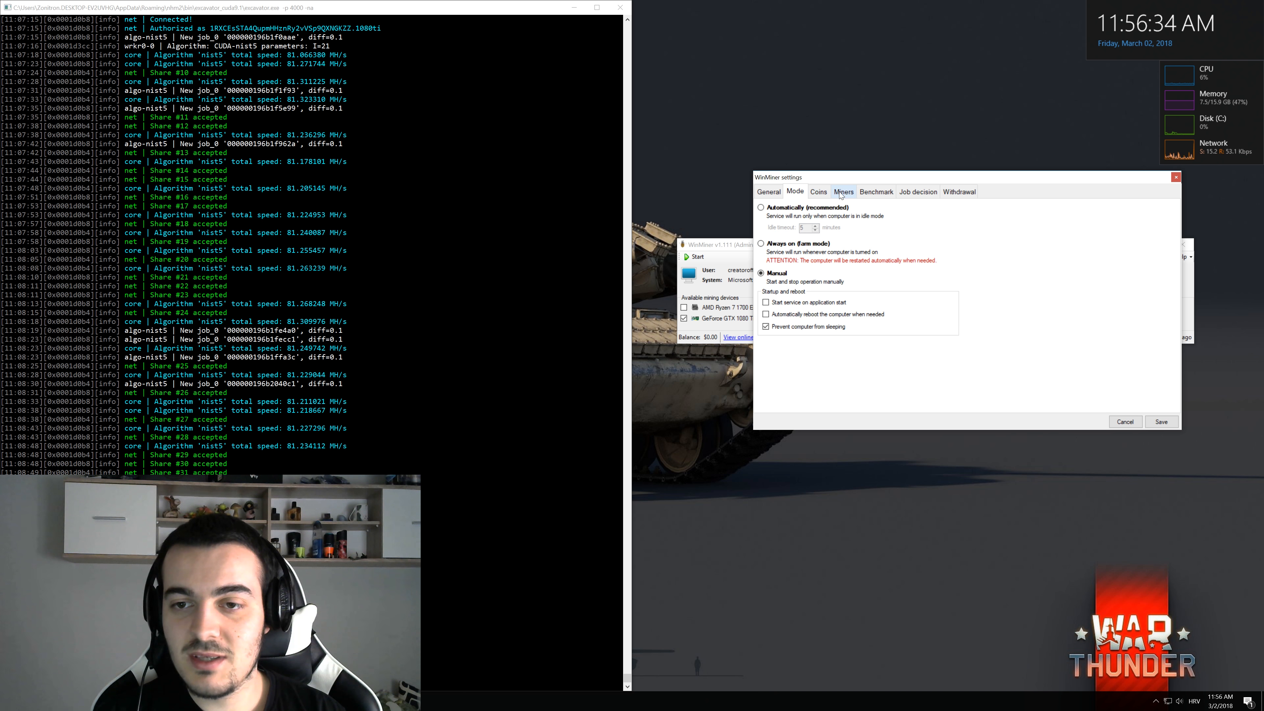
Try a custom coin switch profitability threshold of 10% for all coins.
click(822, 193)
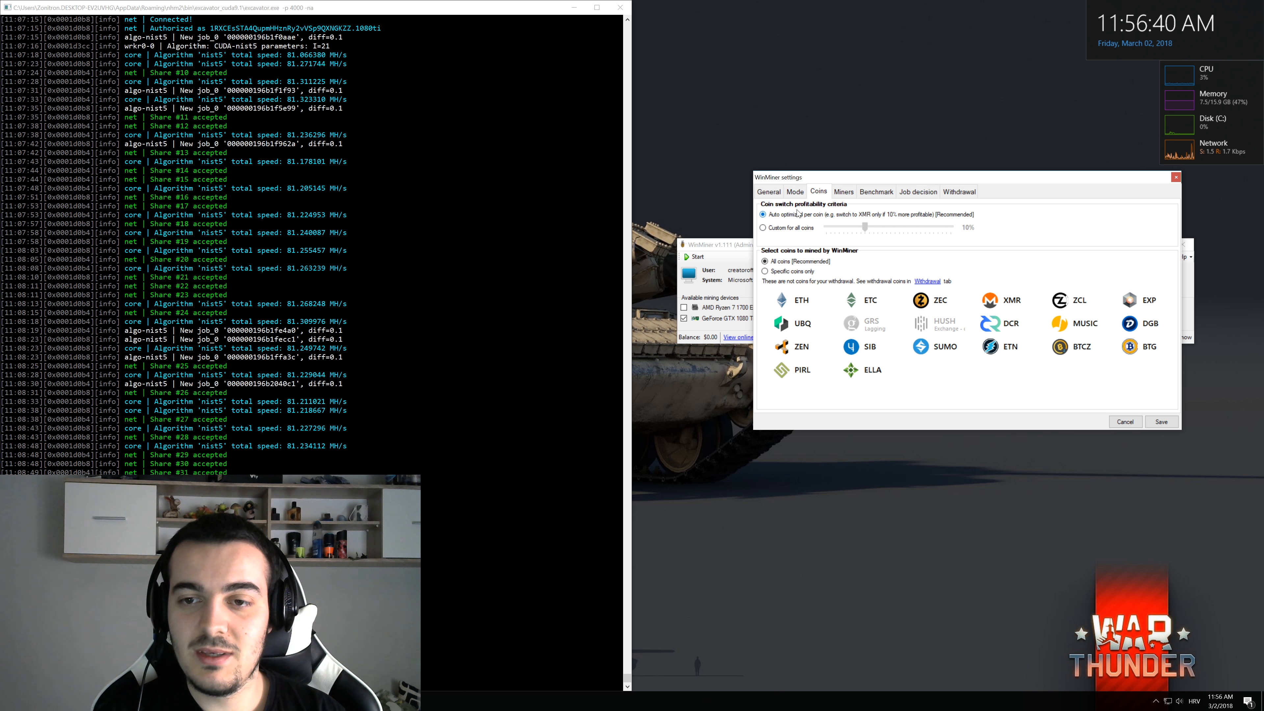
click(782, 229)
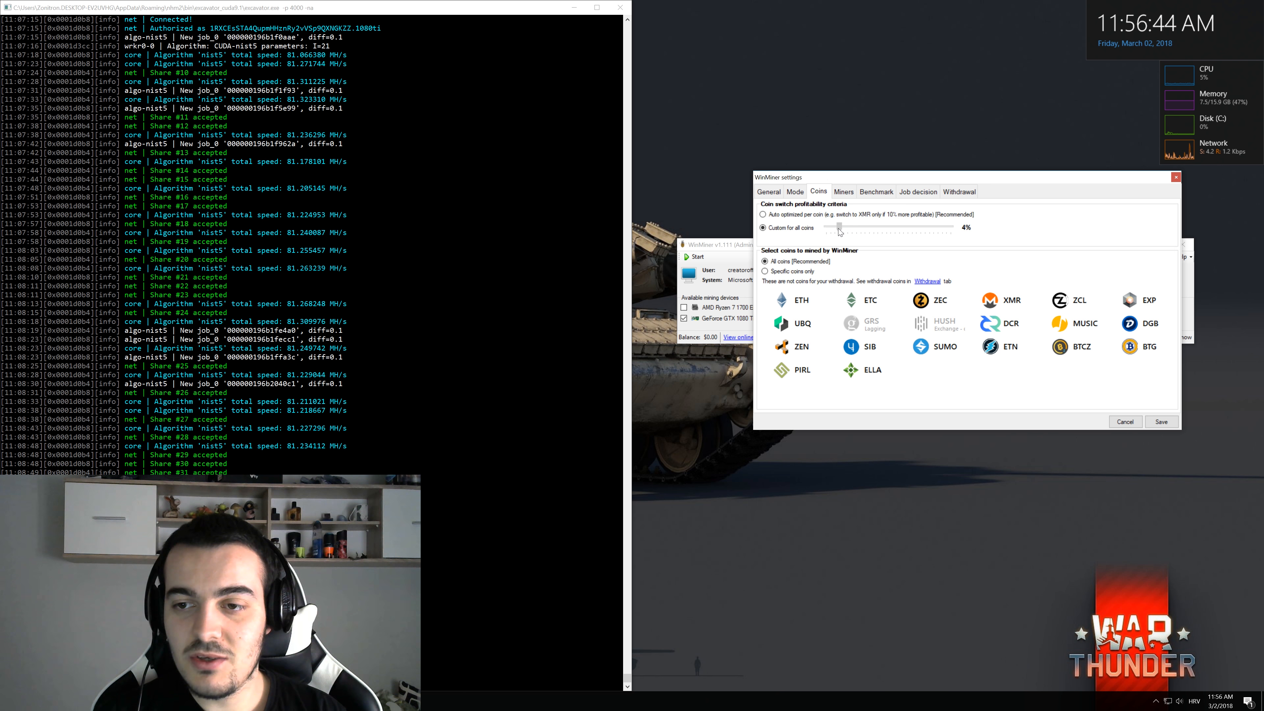
drag(859, 227, 823, 228)
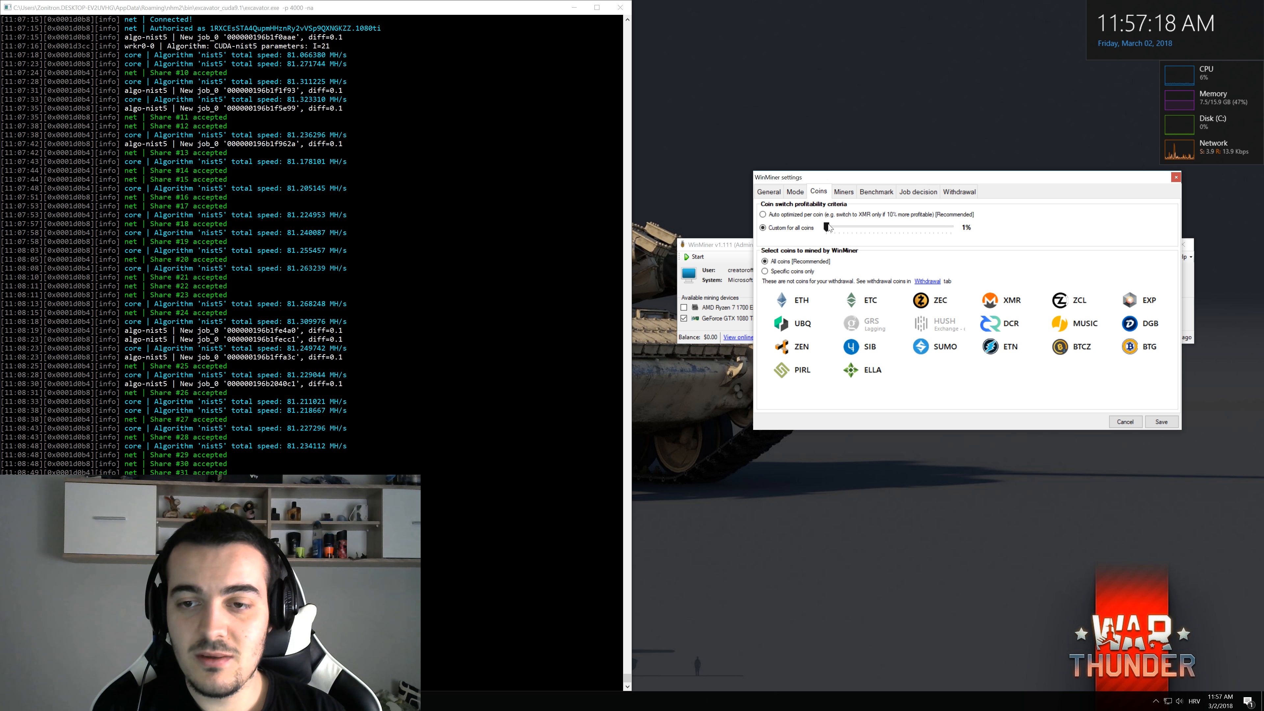
drag(842, 225, 865, 226)
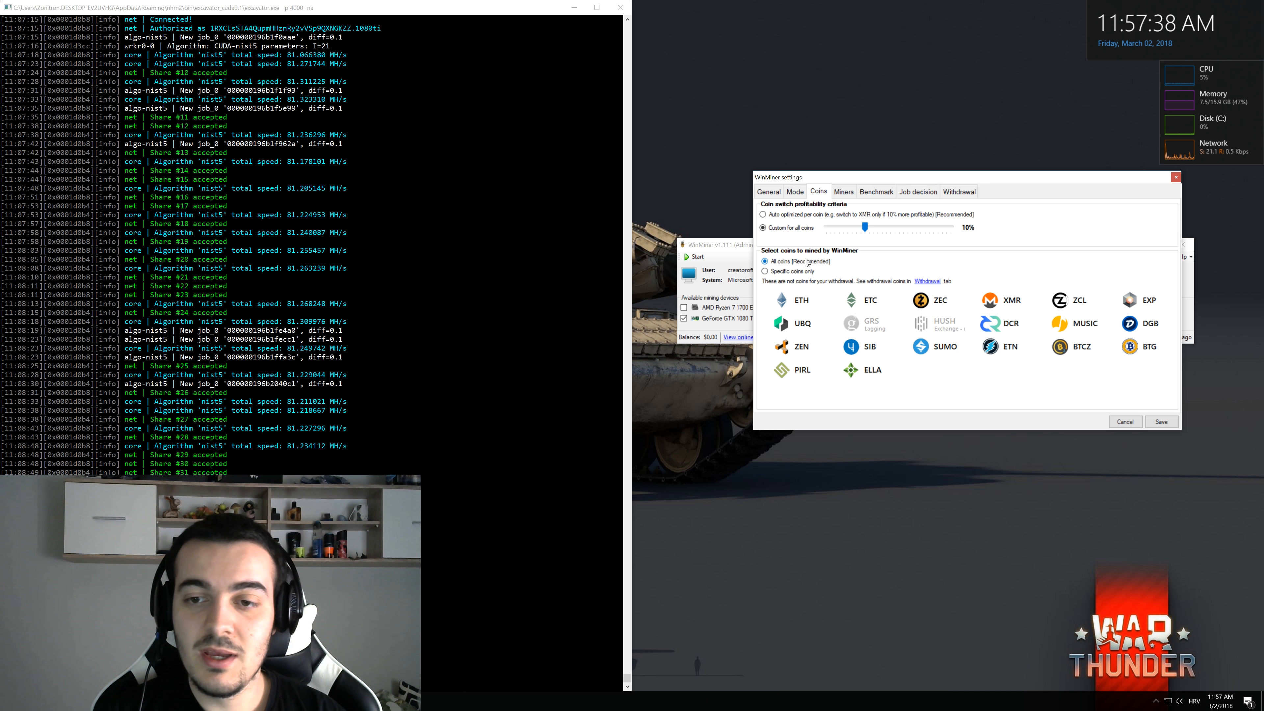
Limit mining to specific coins, and try excluding ETH, UBQ, ZEN and ZEC before including them again.
click(789, 272)
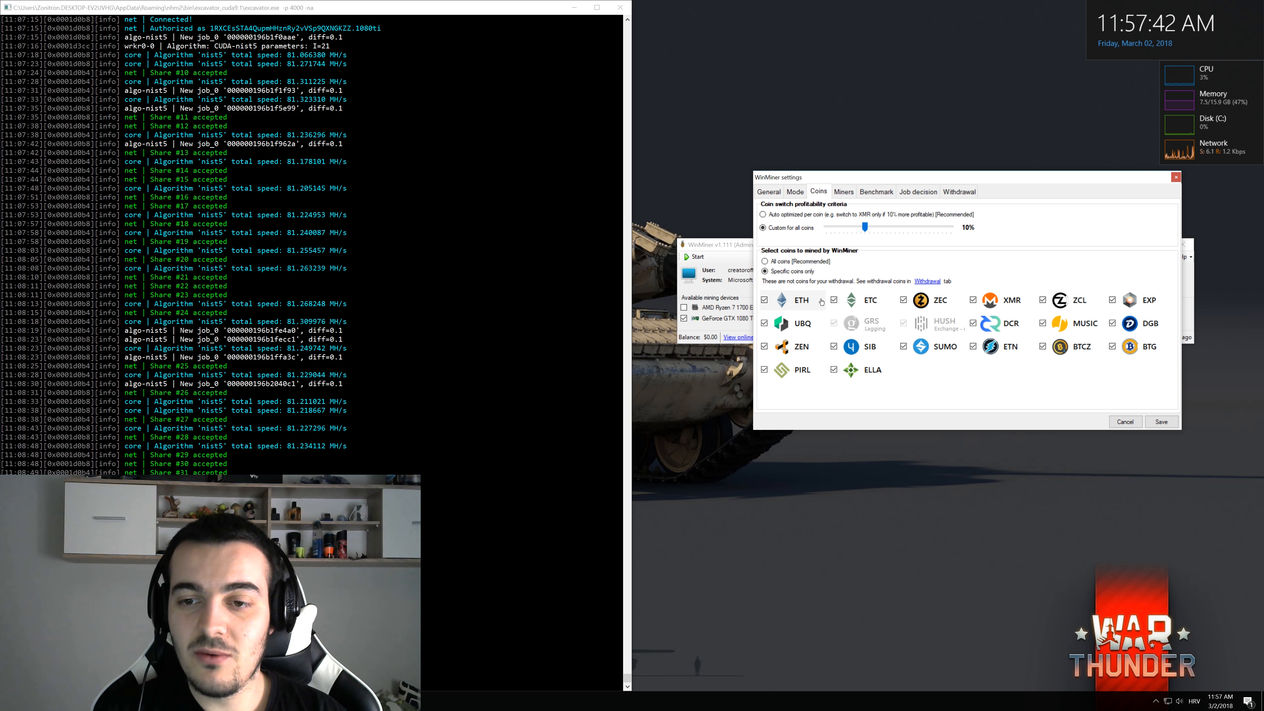
click(764, 300)
click(764, 323)
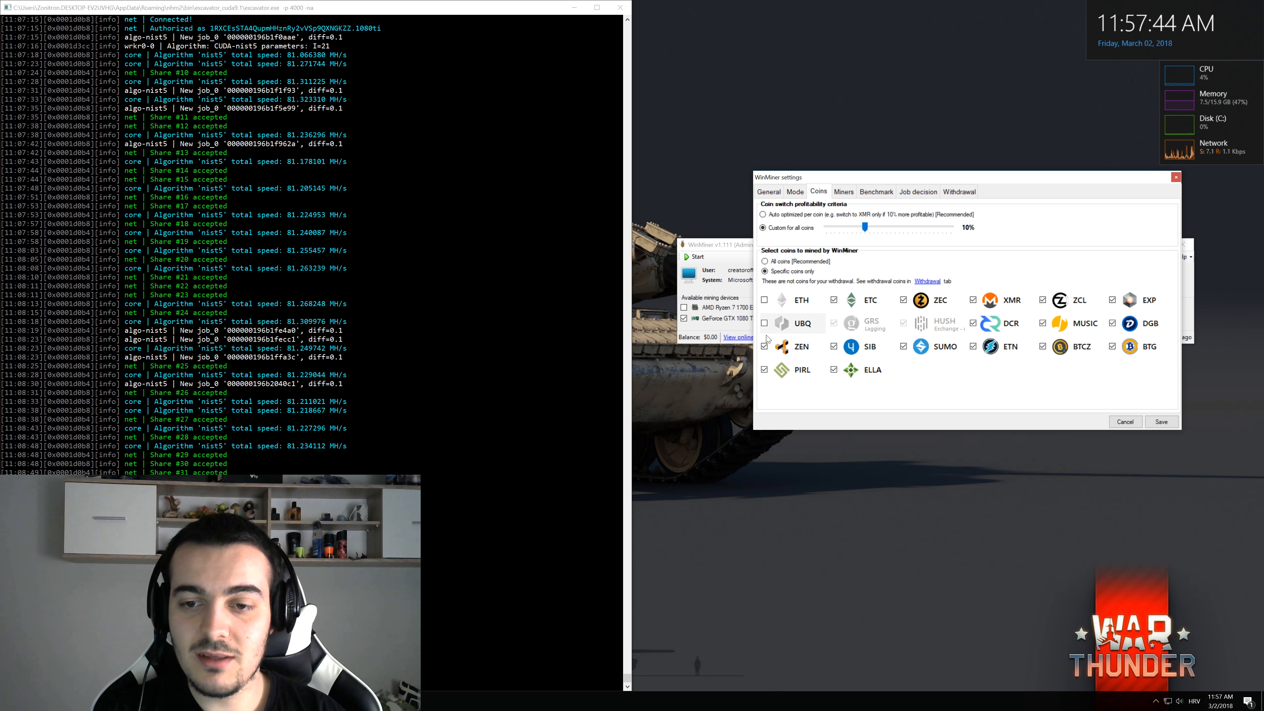
click(765, 347)
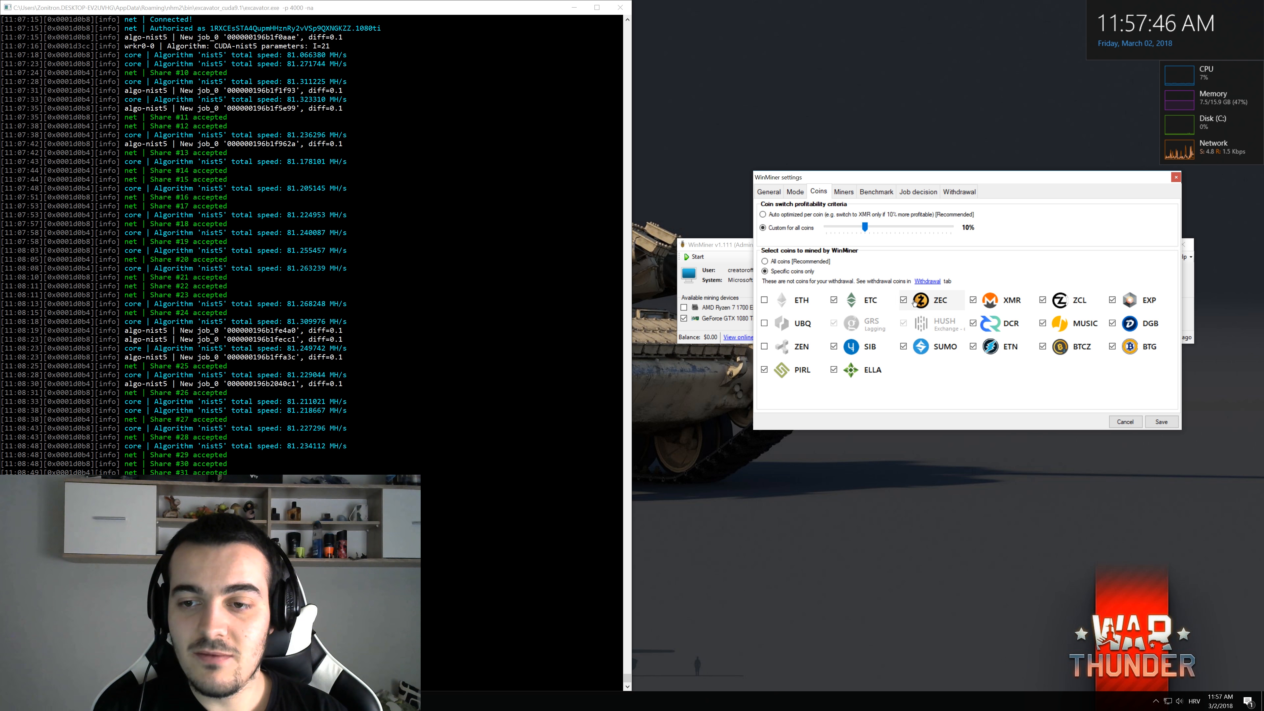
click(903, 300)
click(764, 300)
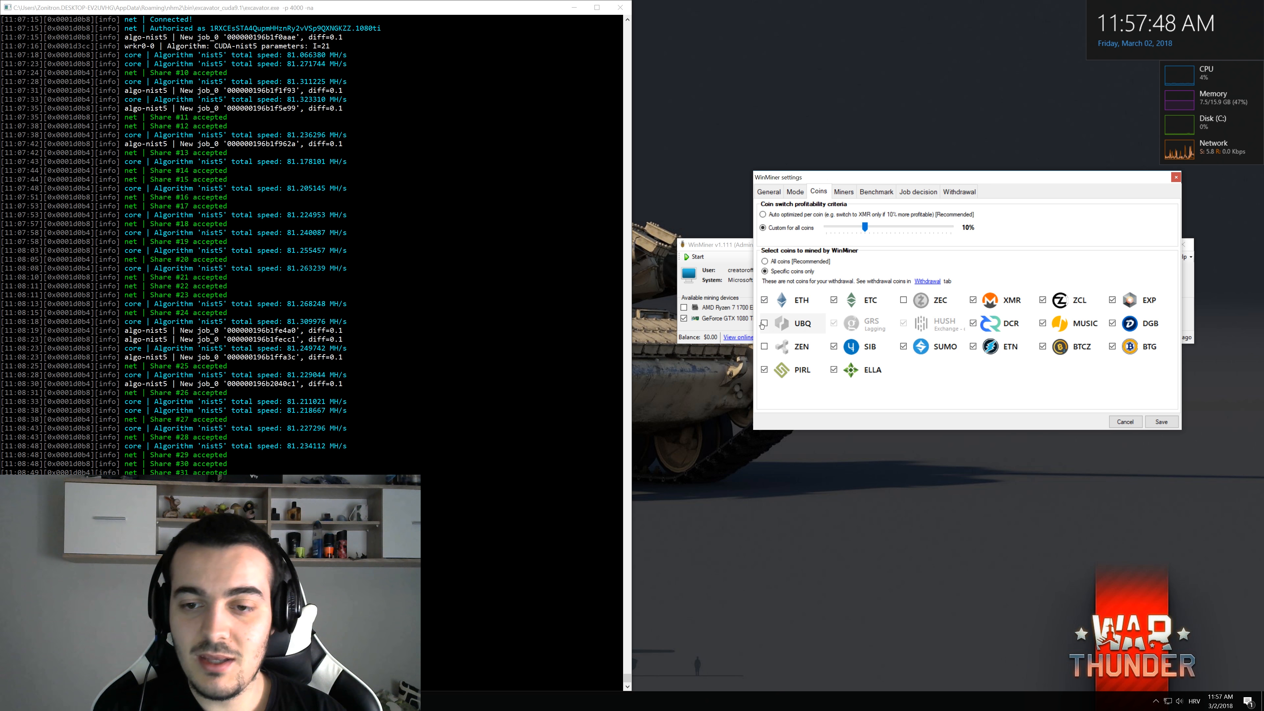
click(764, 323)
click(764, 346)
click(903, 300)
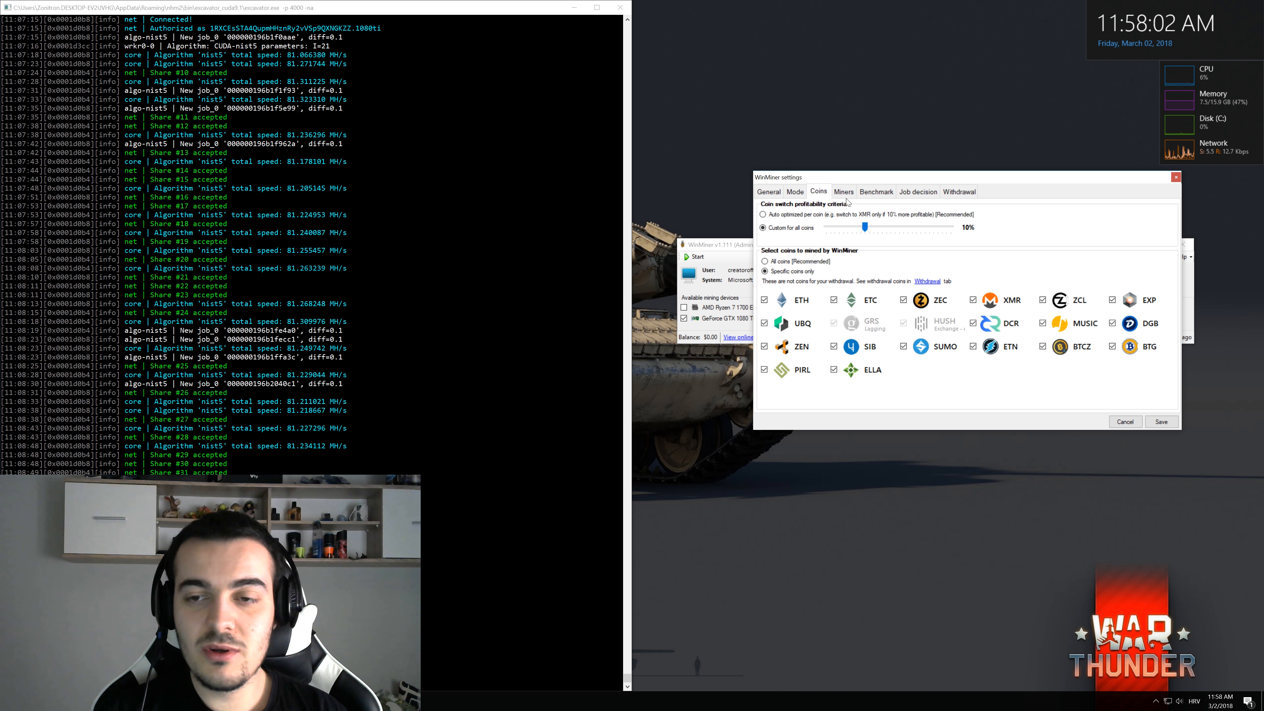
Try disabling the ClaymoreOldCryptoNoteCPU, skunk v1.2 and xmr-stack-cpu64 miners, and enable all of them again.
click(845, 194)
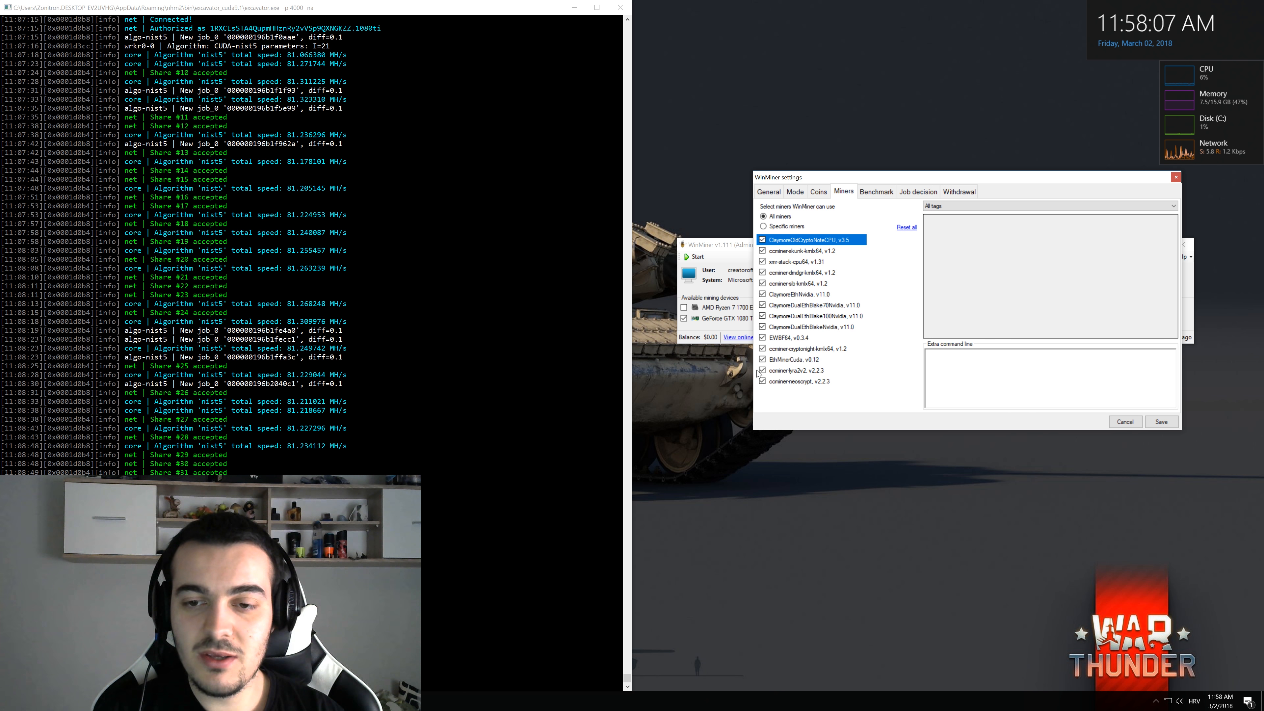
click(763, 253)
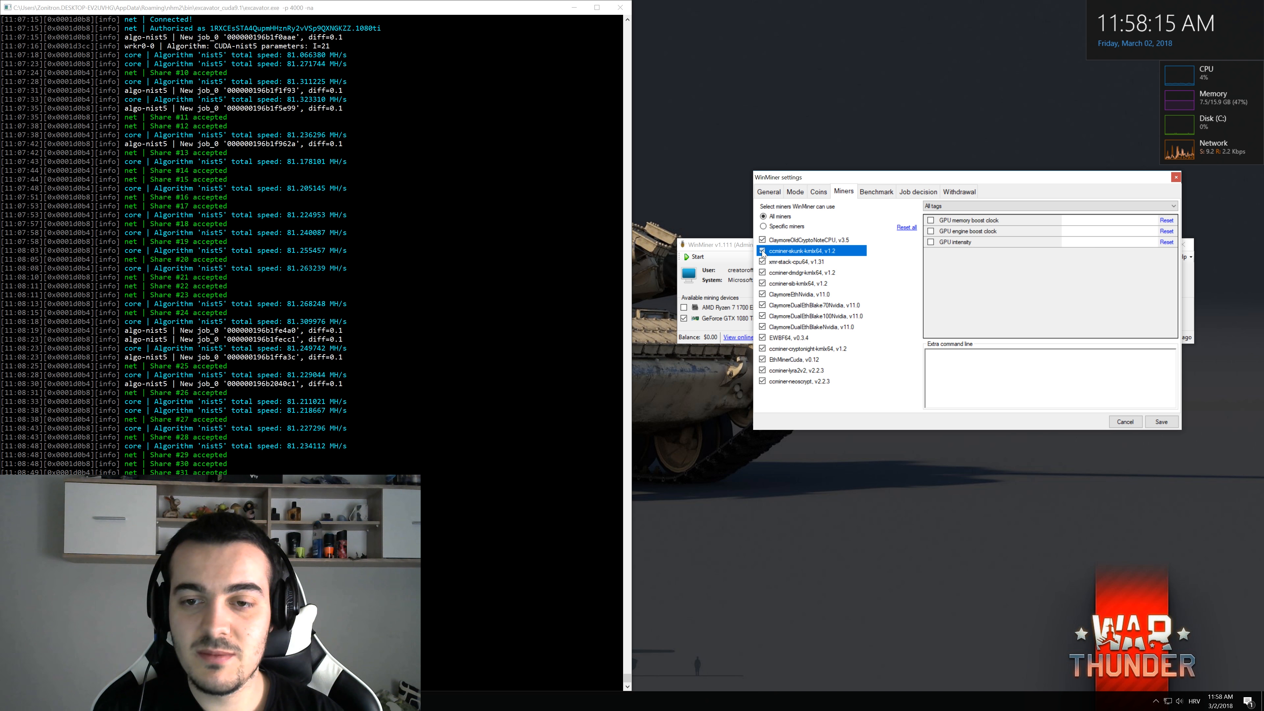
click(762, 251)
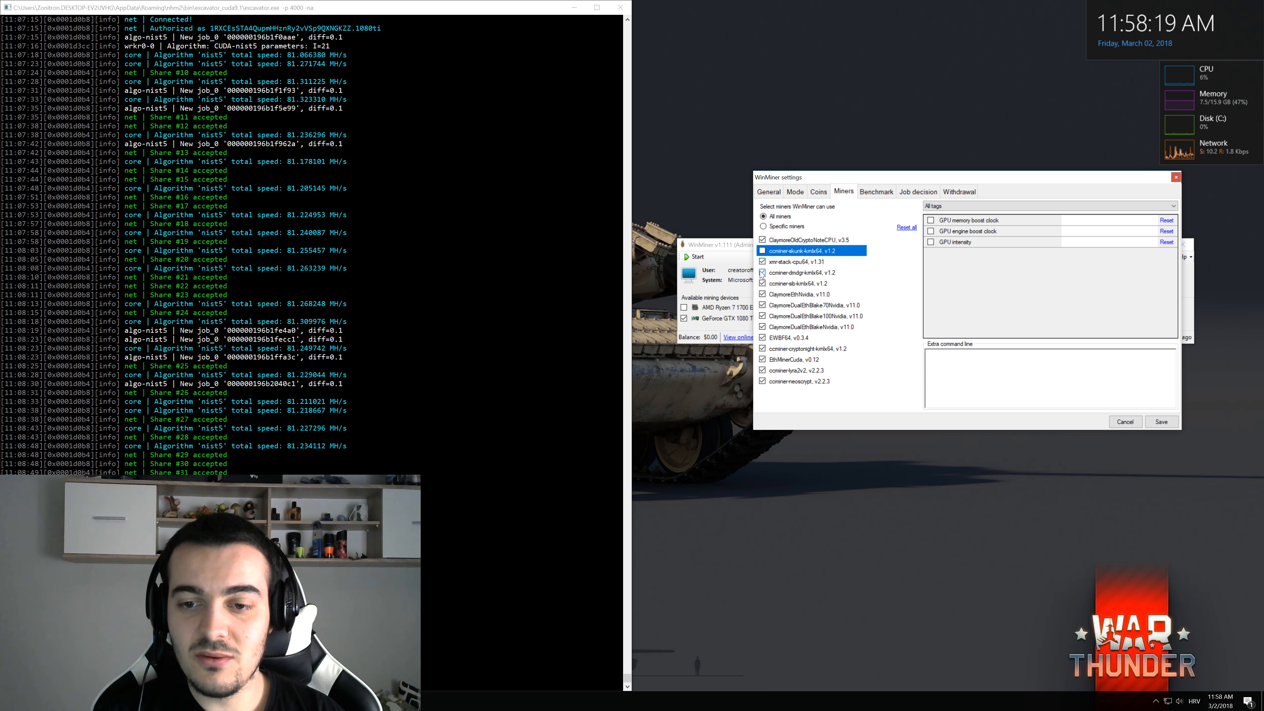
click(762, 381)
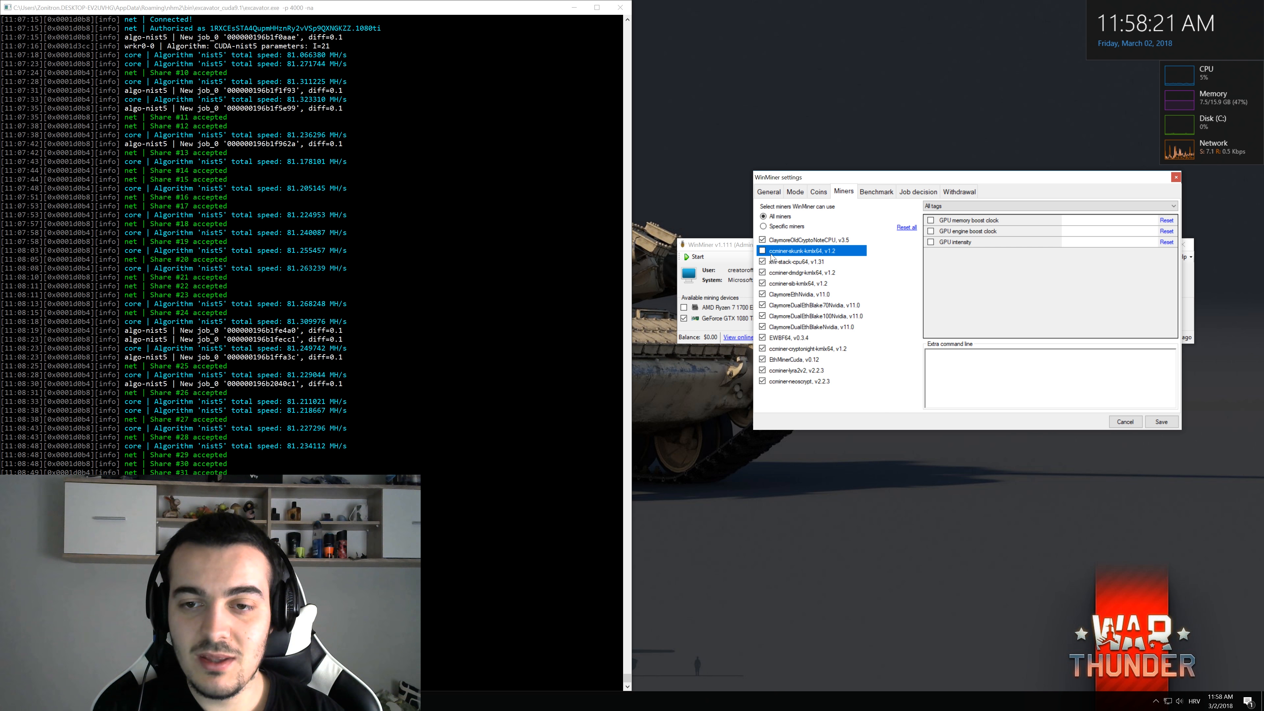
click(763, 240)
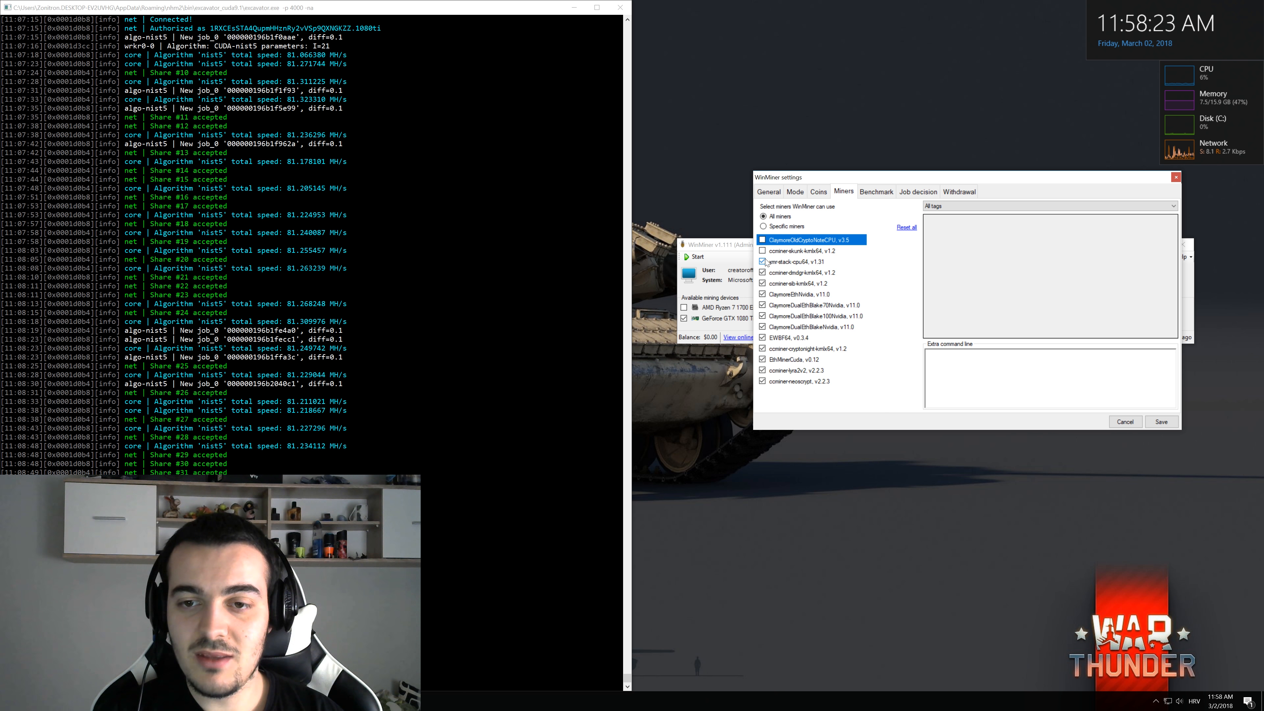
click(762, 261)
click(762, 261)
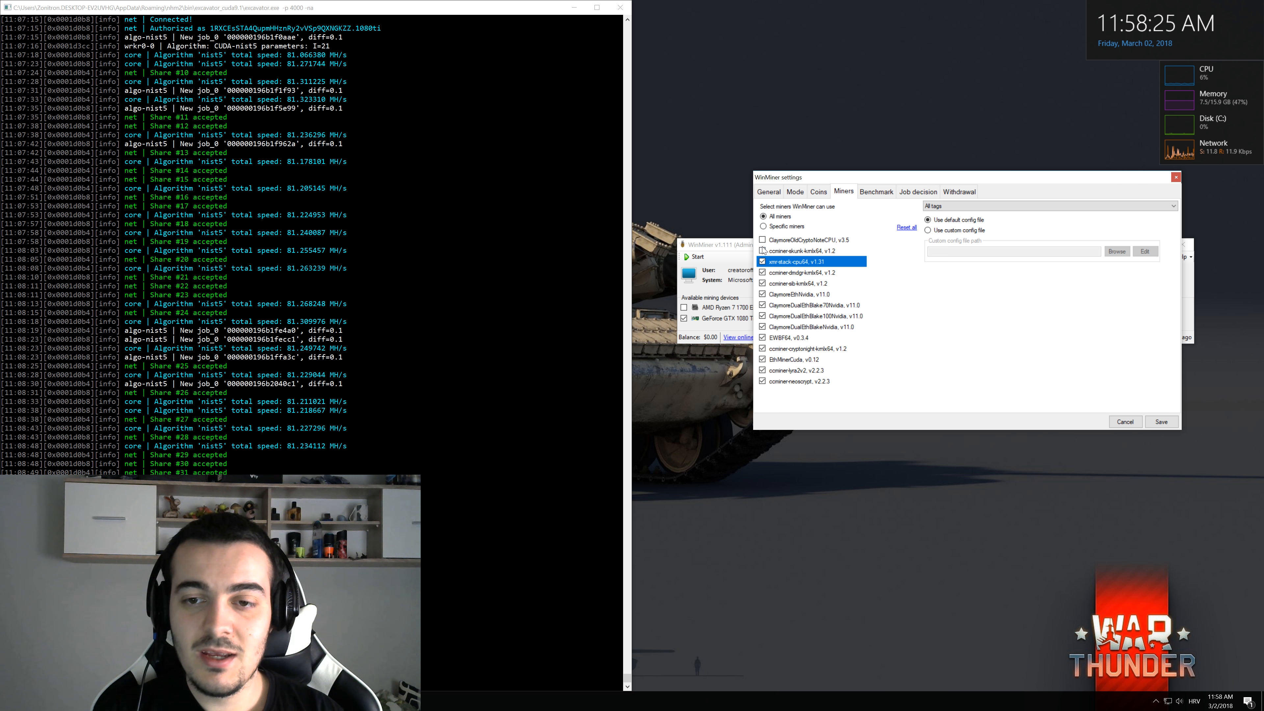
click(762, 250)
click(763, 240)
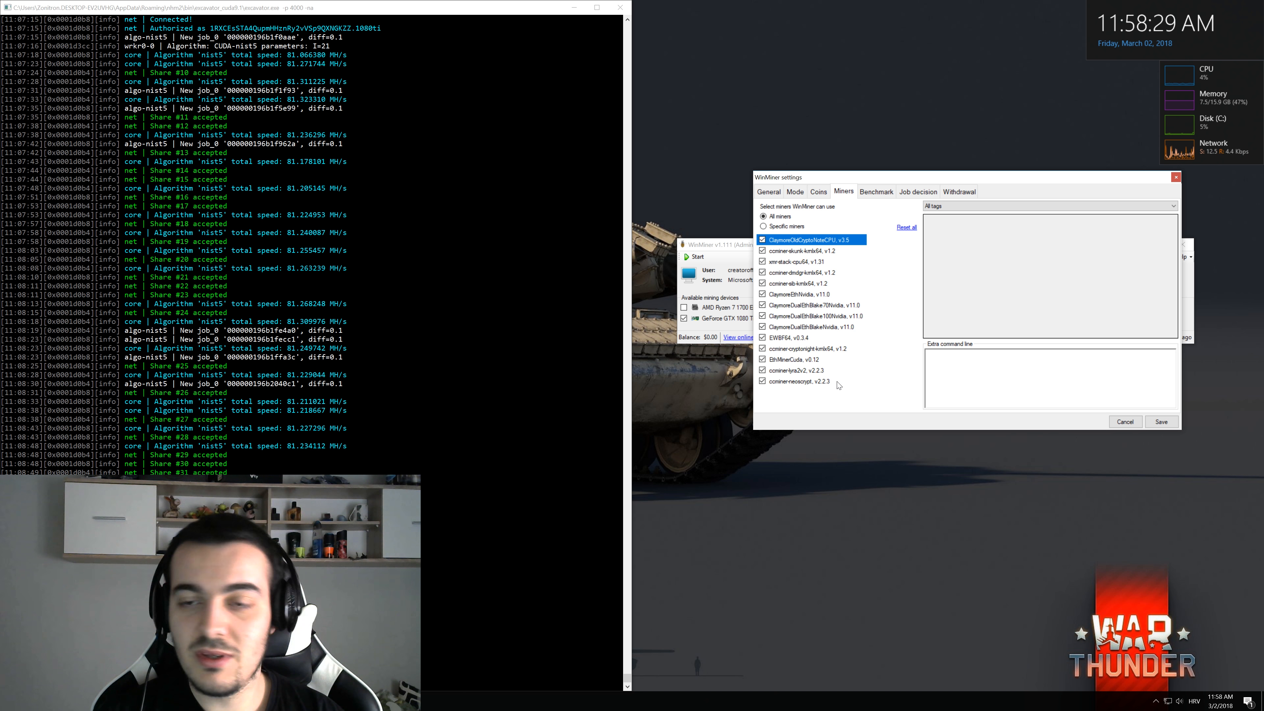
Review the benchmark, job decision and withdrawal settings, and close the settings without saving.
click(878, 193)
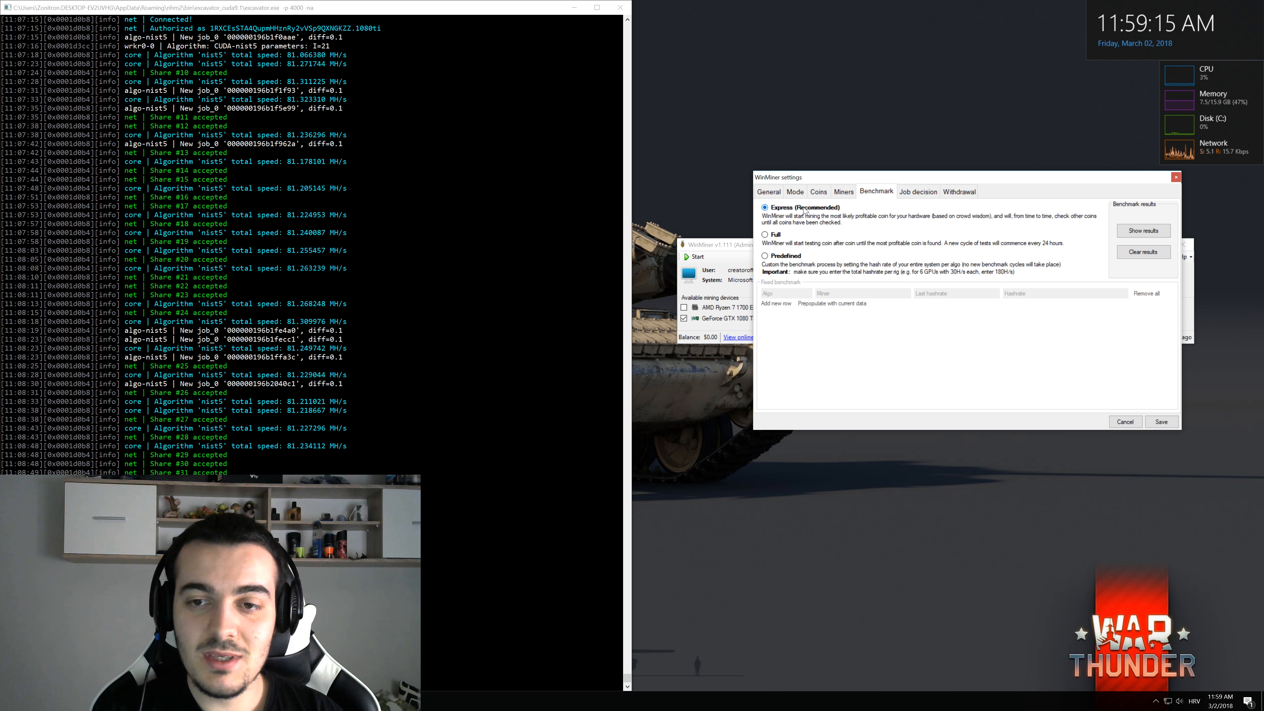
click(785, 237)
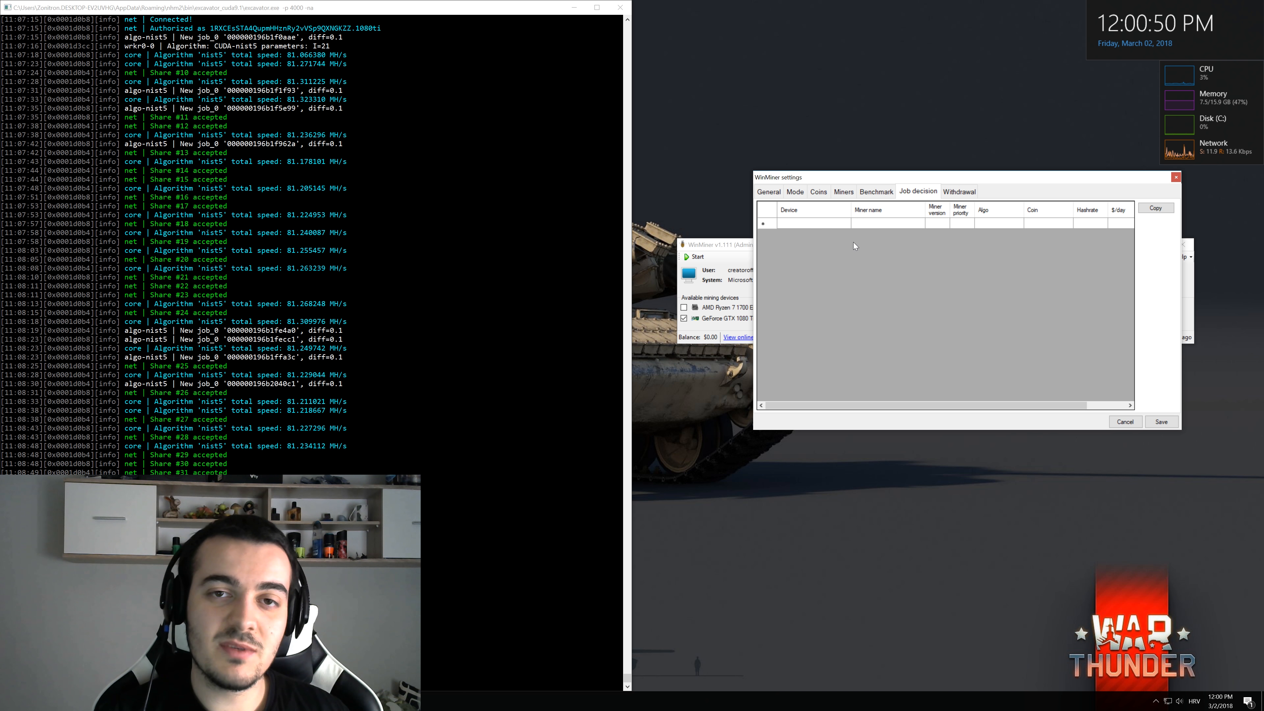
click(961, 192)
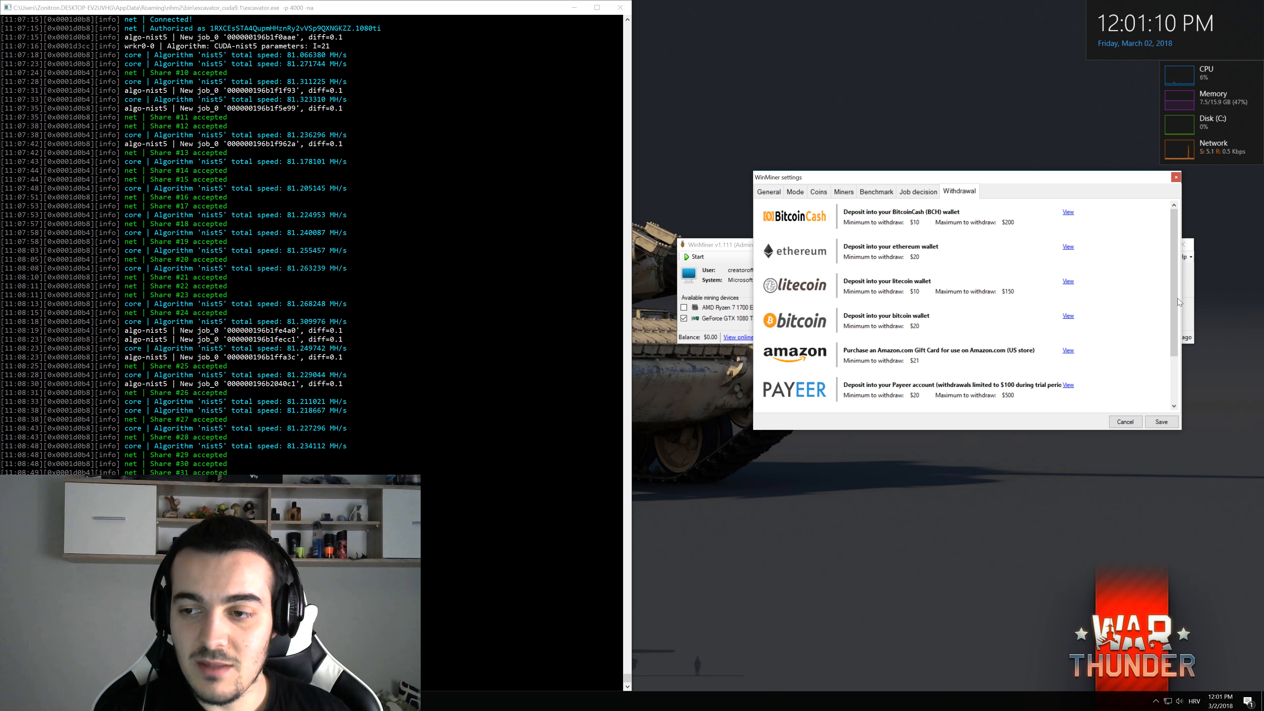
drag(1177, 299, 1174, 344)
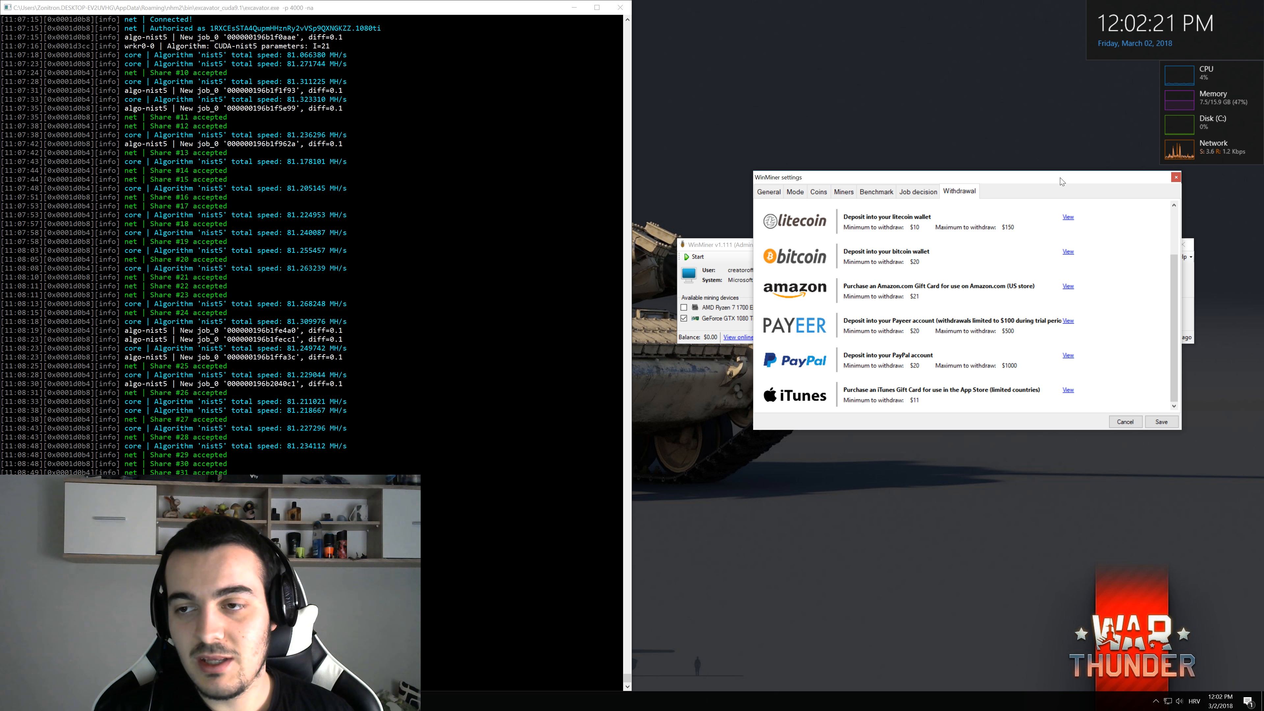
click(1175, 177)
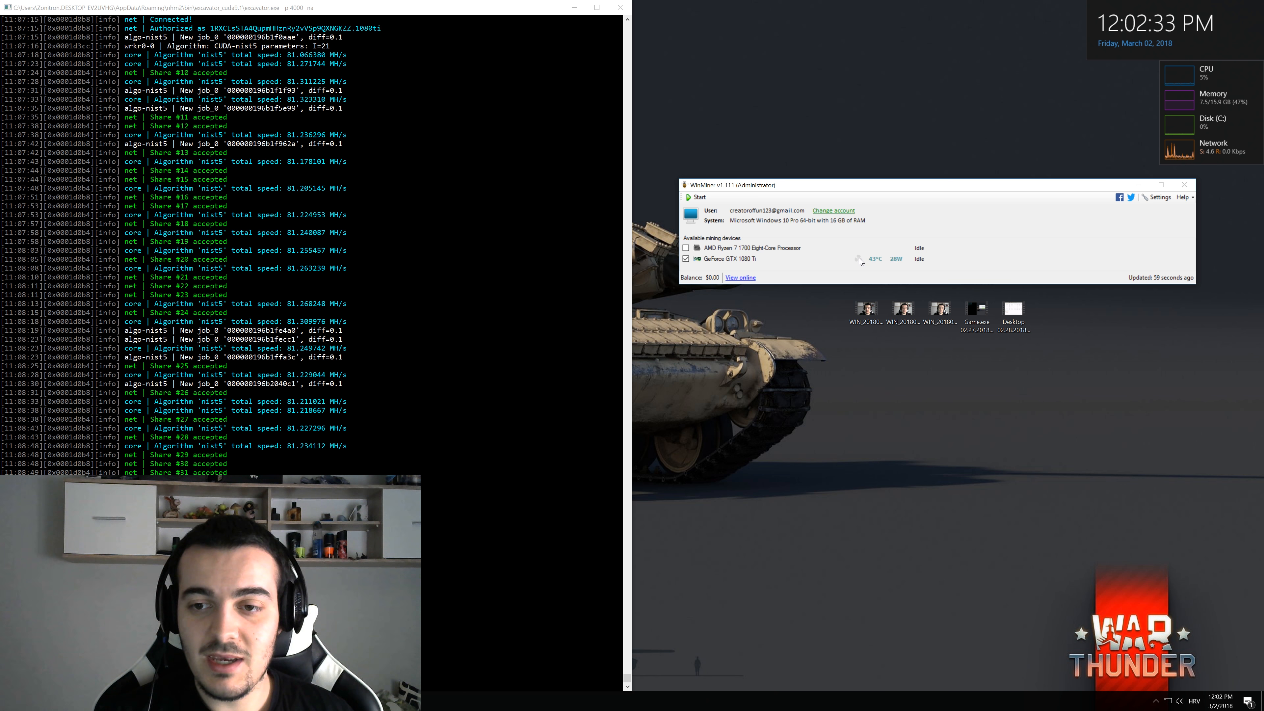
Start mining with the GeForce GTX 1080 Ti as the only enabled device.
mouse_move(859, 261)
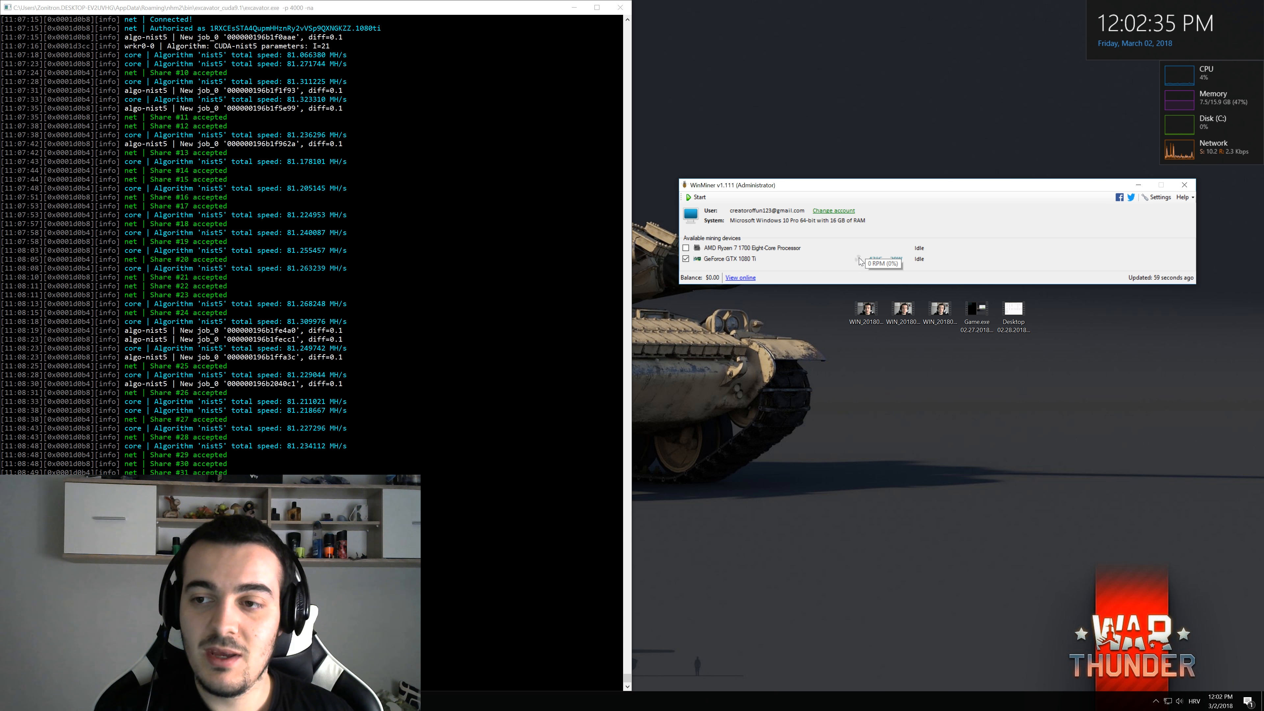
click(701, 198)
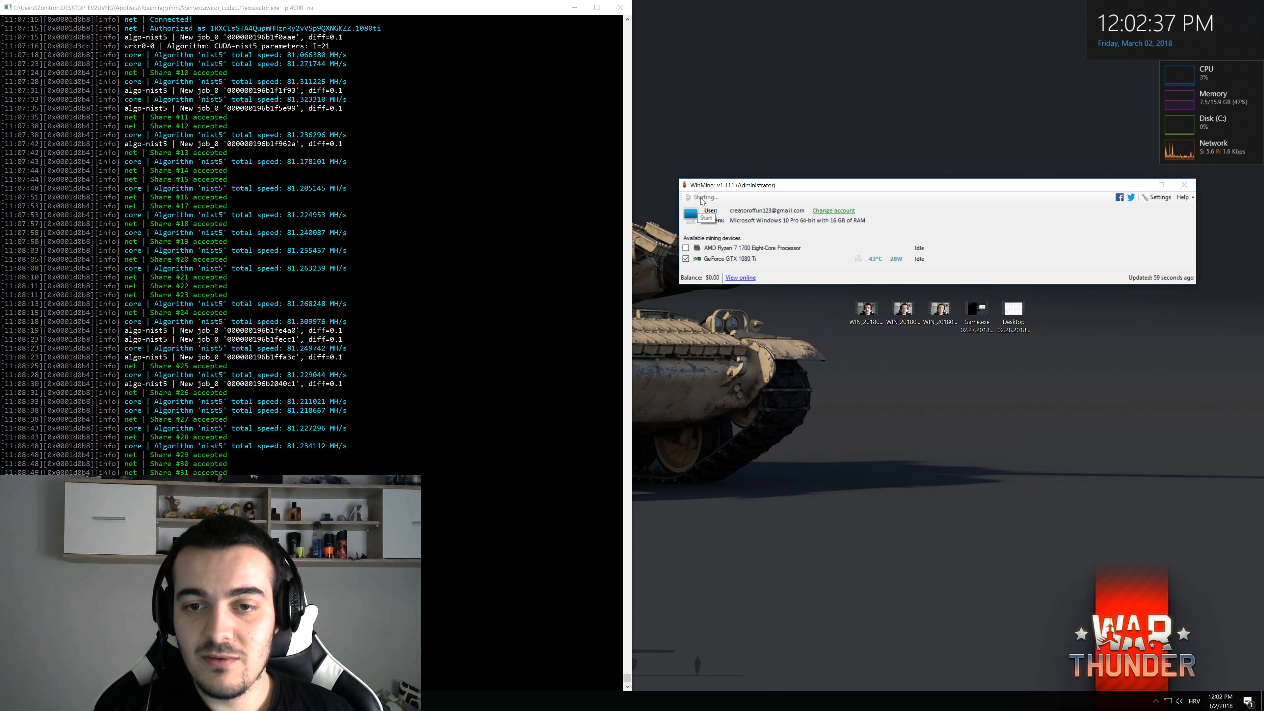